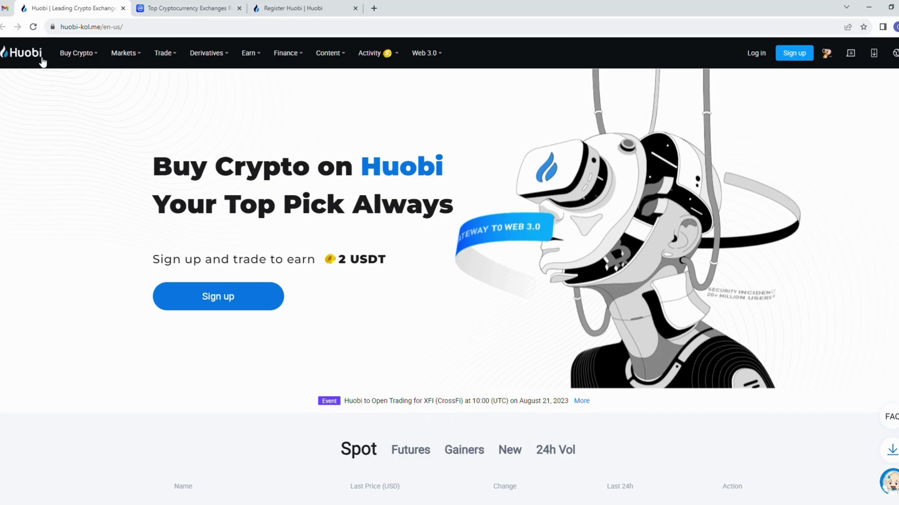
scroll(48, 200, "down", 2)
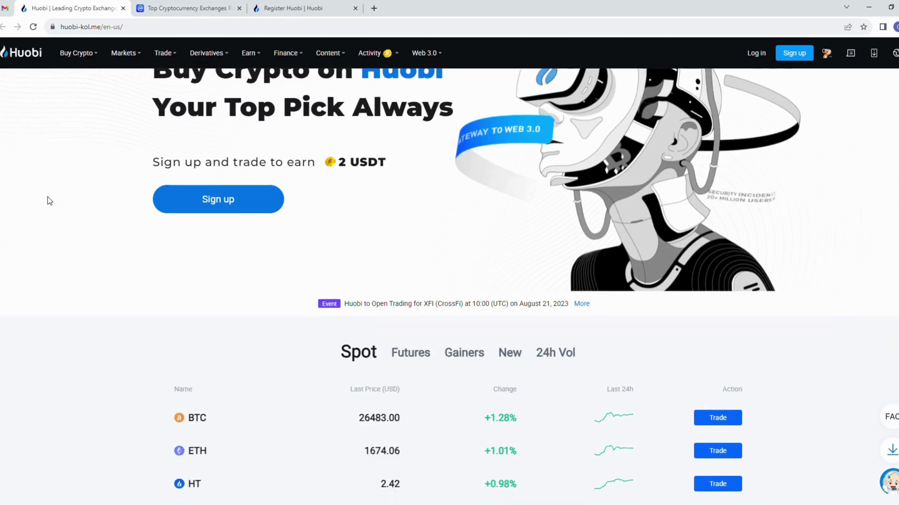
scroll(49, 201, "down", 2)
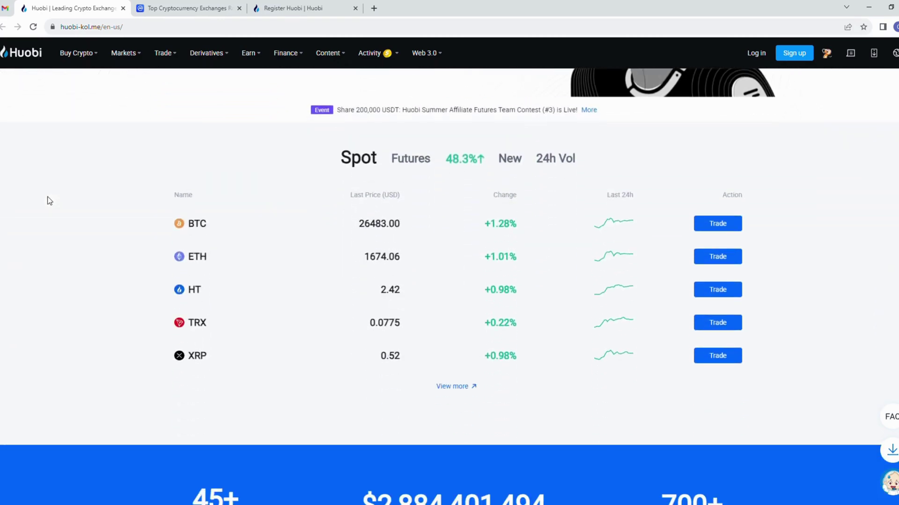
scroll(49, 201, "down", 1)
scroll(48, 201, "down", 1)
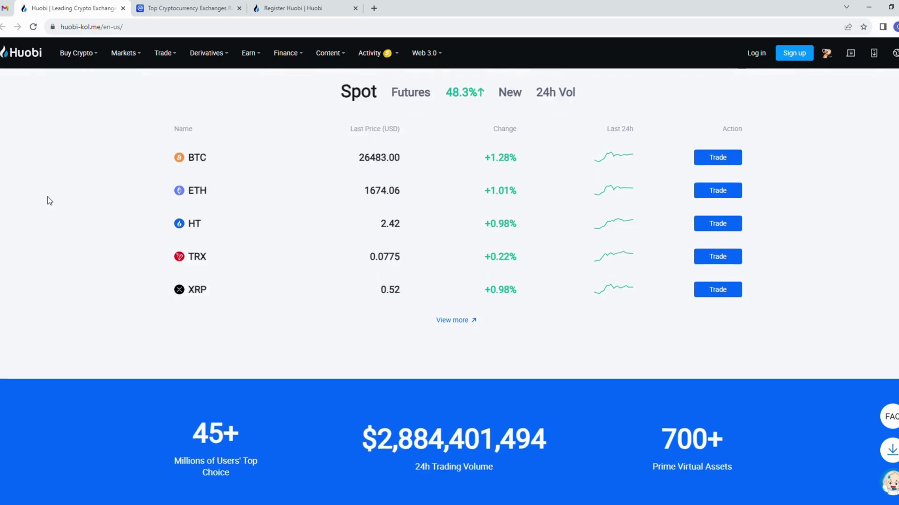
scroll(49, 201, "down", 1)
scroll(49, 201, "down", 1)
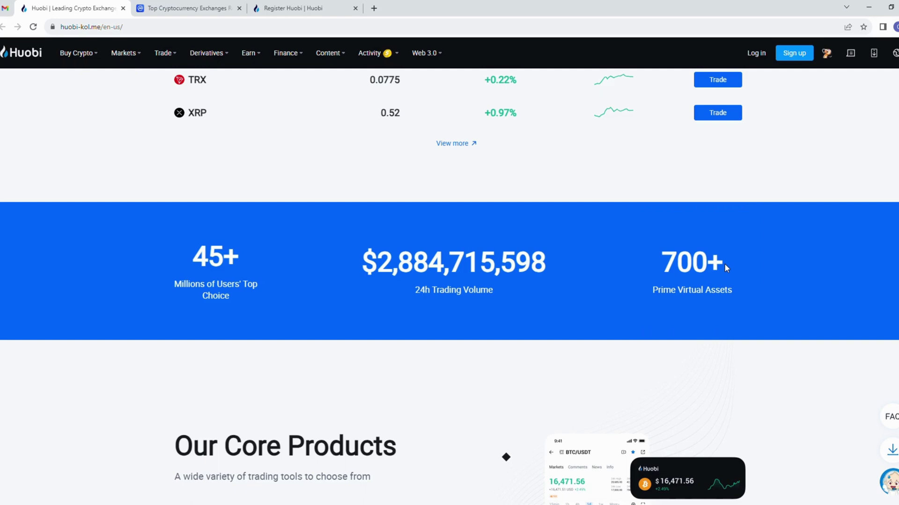
scroll(724, 263, "down", 10)
Go to CoinMarketCap's top exchanges ranking and open Huobi's exchange profile
left_click(197, 8)
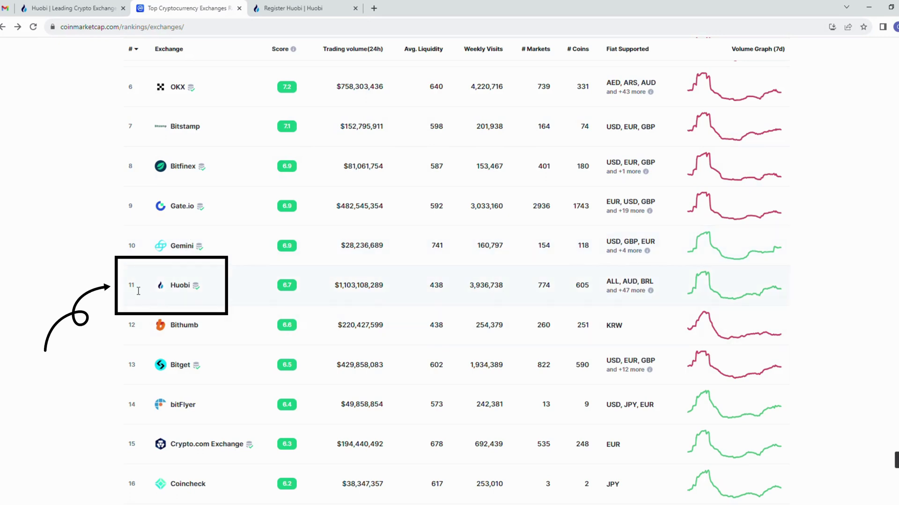
left_click(181, 285)
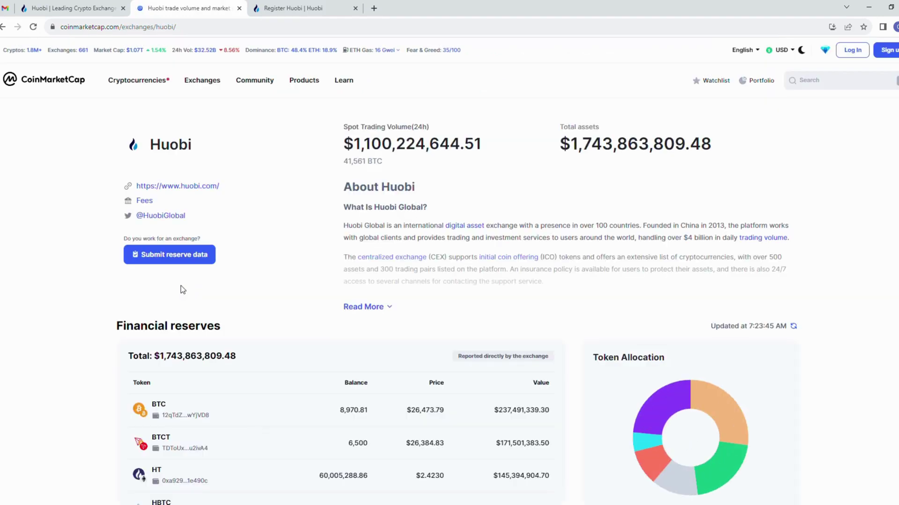
Expand the full About Huobi description on its CoinMarketCap profile
left_click(366, 310)
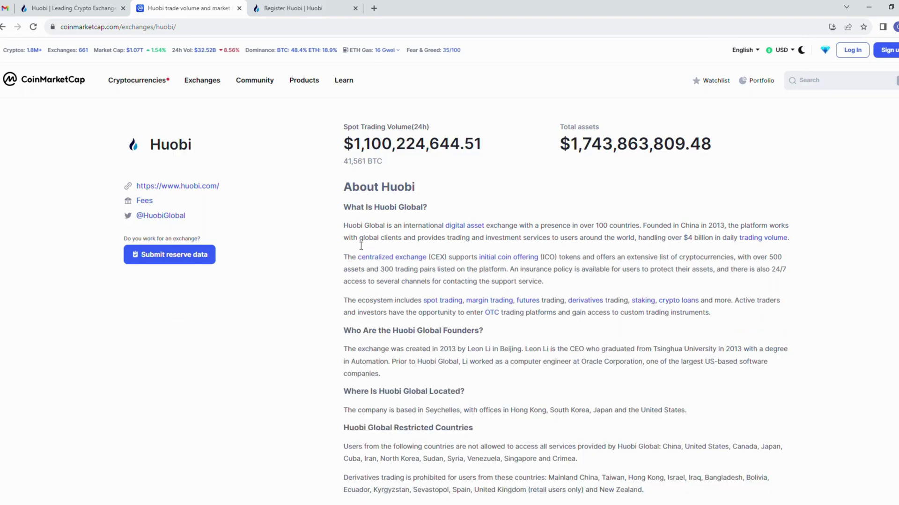
scroll(360, 245, "down", 1)
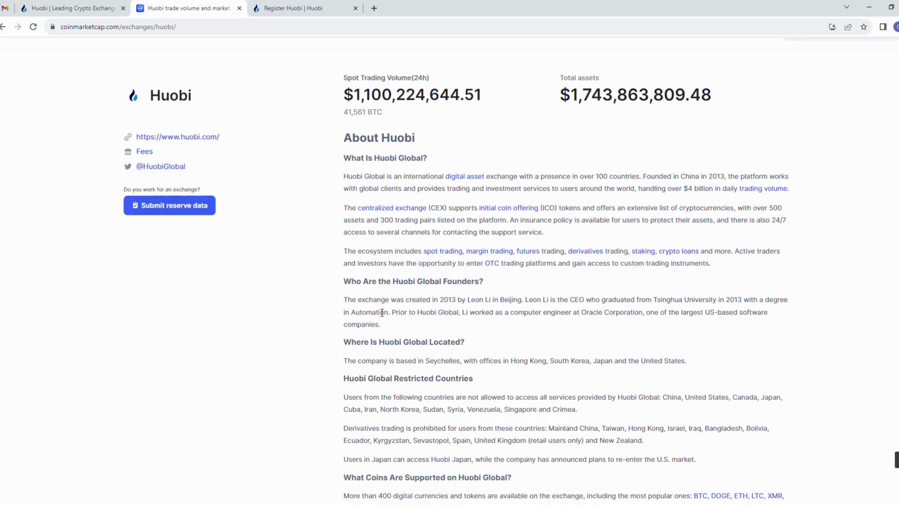
scroll(382, 313, "down", 2)
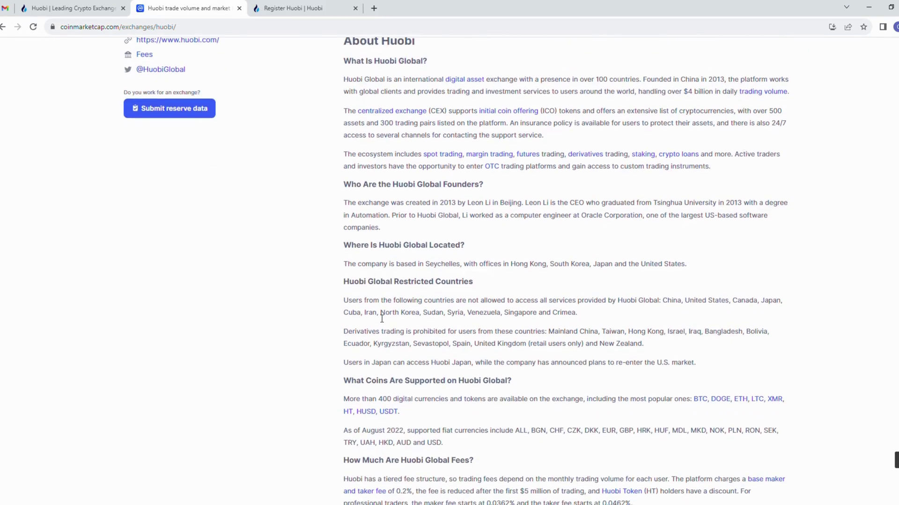
scroll(383, 318, "down", 2)
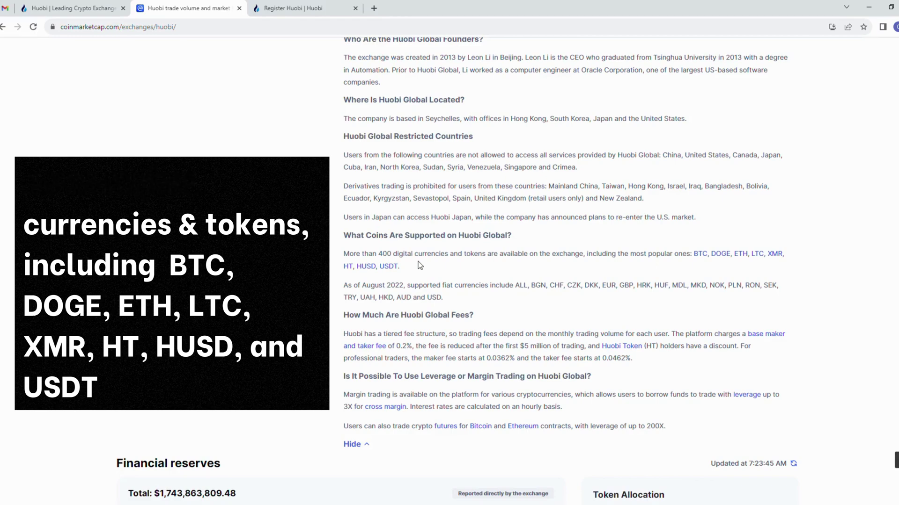
Return to the Huobi homepage tab and close it
left_click(80, 5)
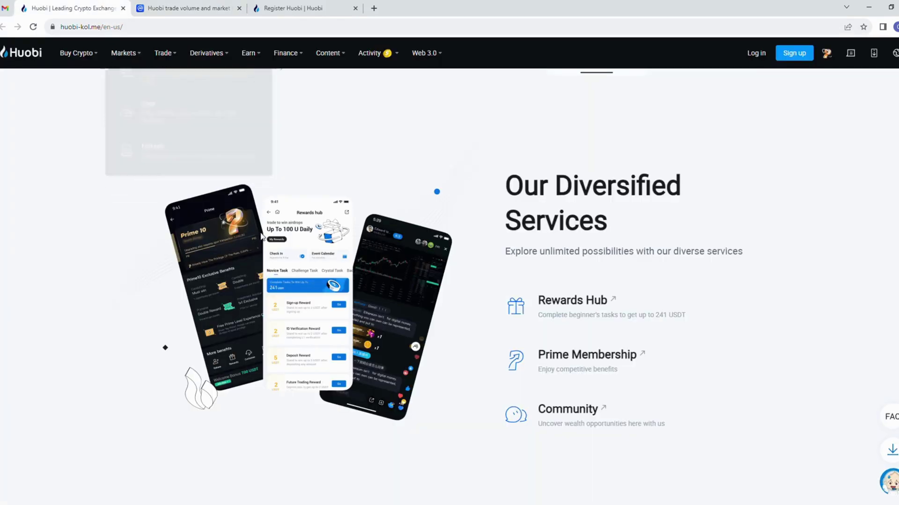
scroll(279, 302, "up", 3)
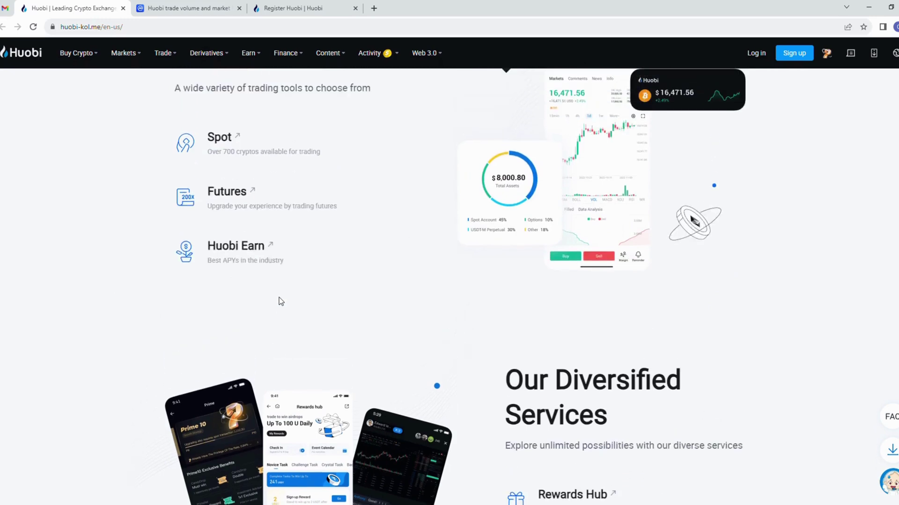
scroll(281, 302, "up", 2)
scroll(282, 302, "up", 1)
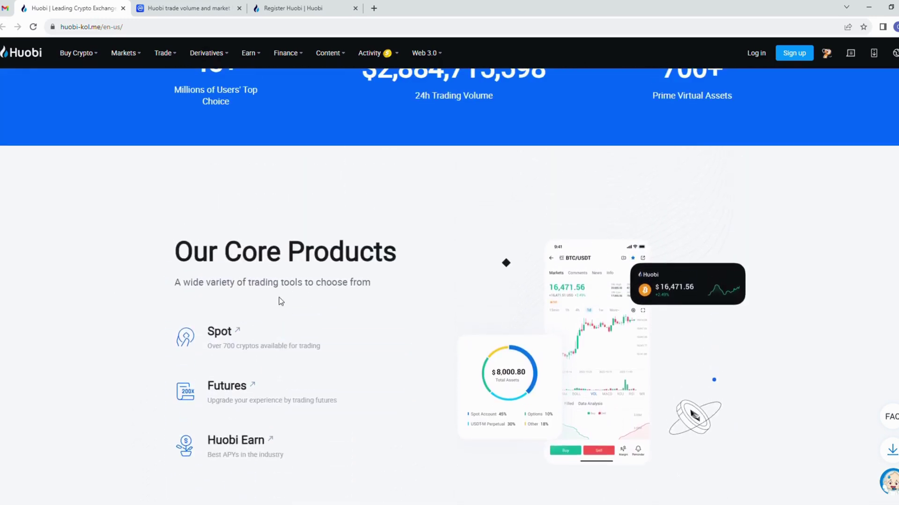
scroll(278, 301, "up", 2)
scroll(279, 302, "up", 1)
scroll(279, 301, "up", 2)
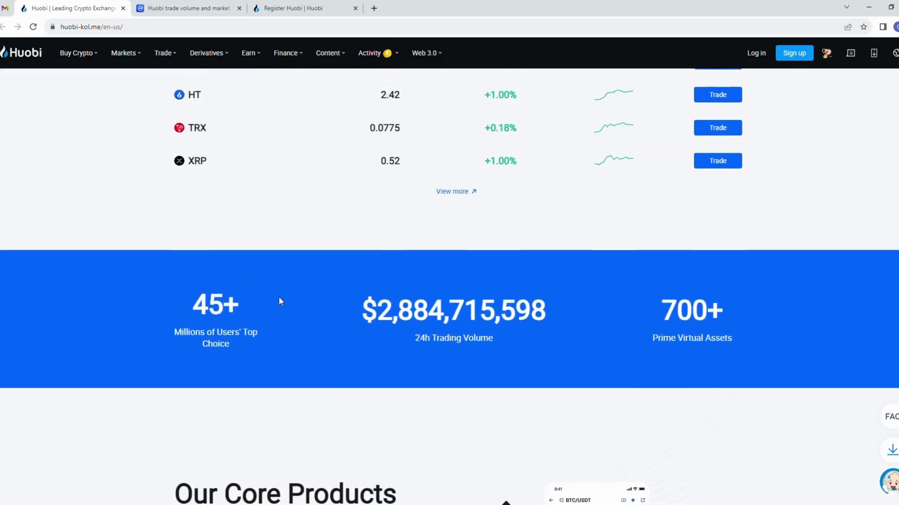
scroll(279, 301, "up", 2)
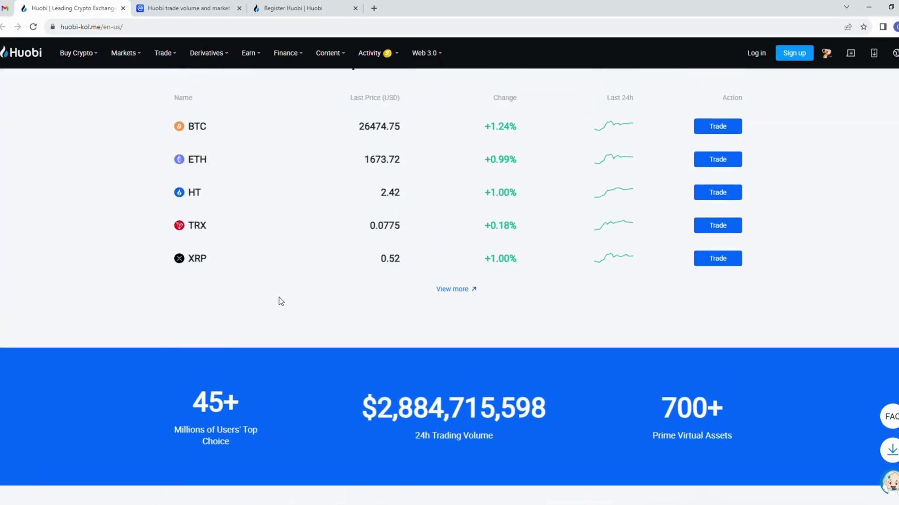
left_click(123, 8)
Close the CoinMarketCap tab, choose email sign-up, and paste the Gmail address
left_click(124, 8)
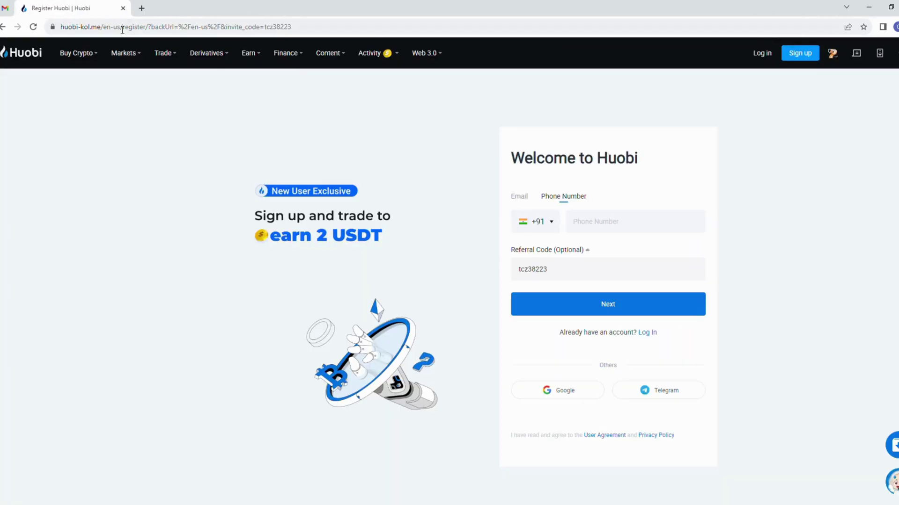
left_click(317, 28)
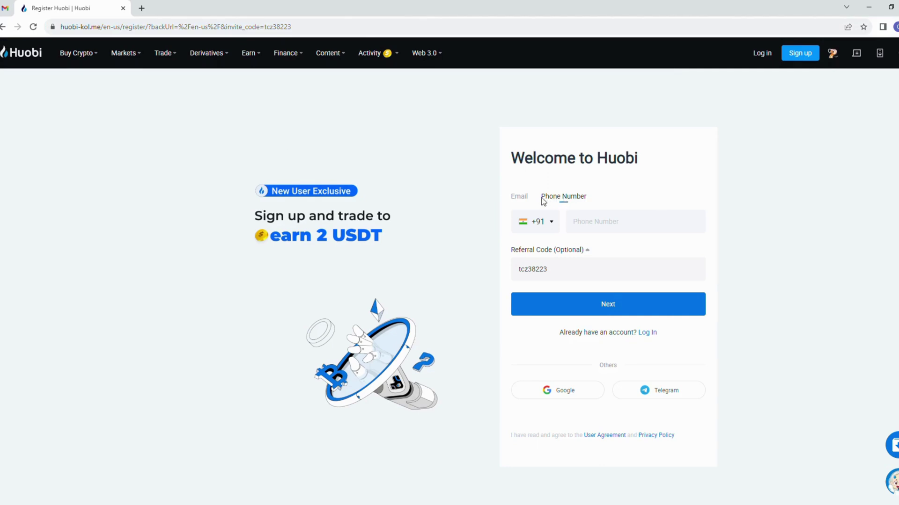
left_click(520, 198)
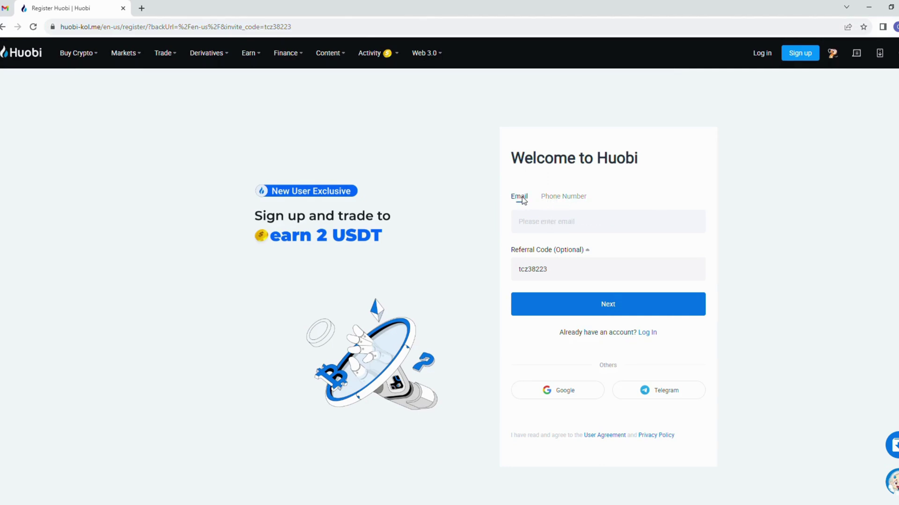
left_click(554, 224)
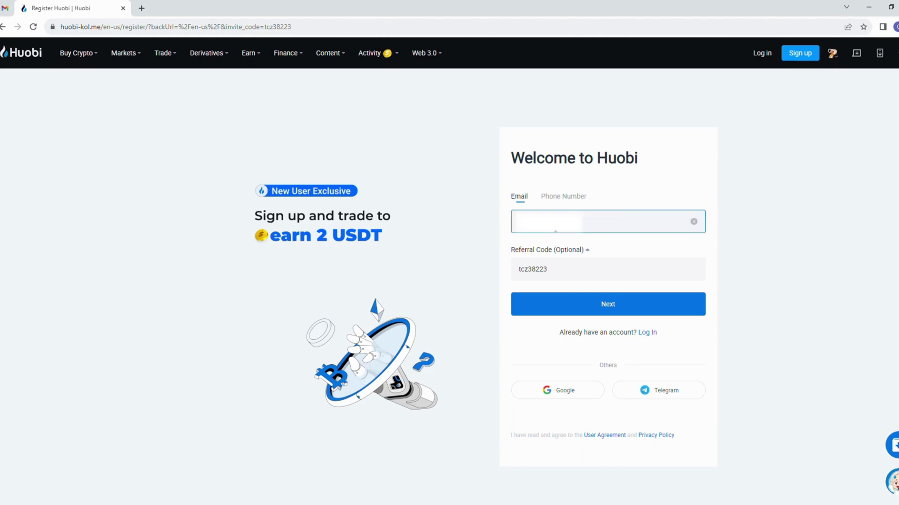
key("ctrl+v")
Submit the email and solve the slider captcha puzzle
left_click(609, 309)
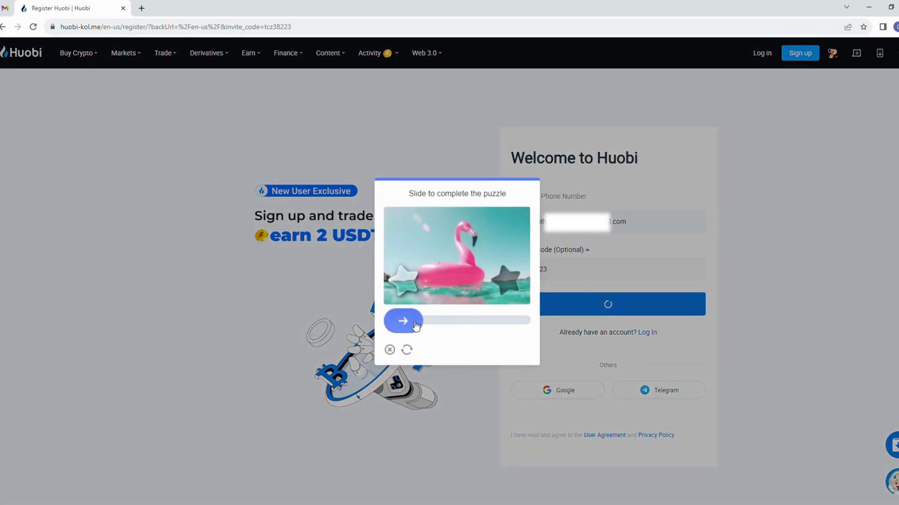
left_click_drag(411, 323, 507, 326)
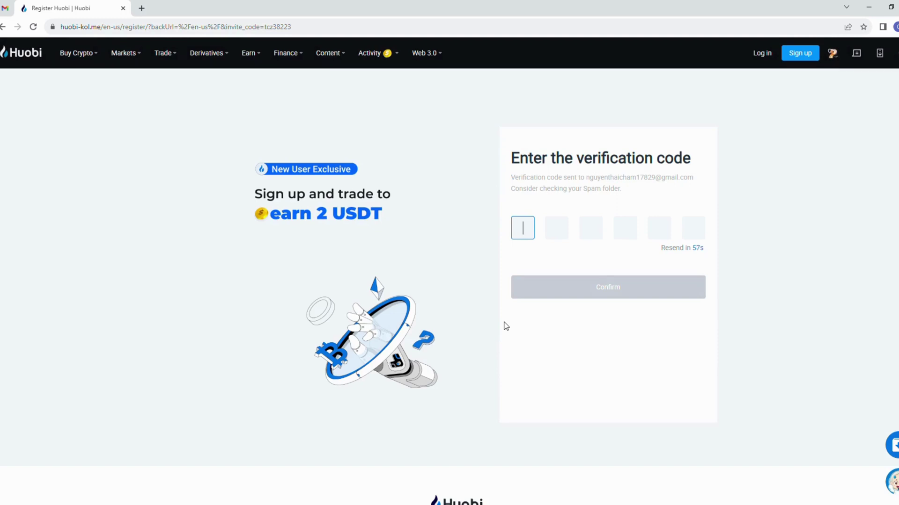
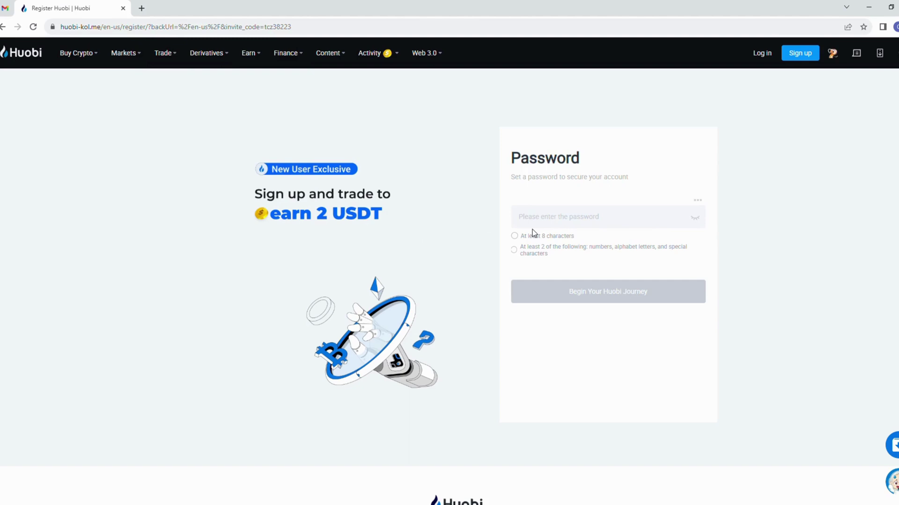
Paste the six-digit verification code, enter a password, and begin the Huobi journey
left_click(554, 224)
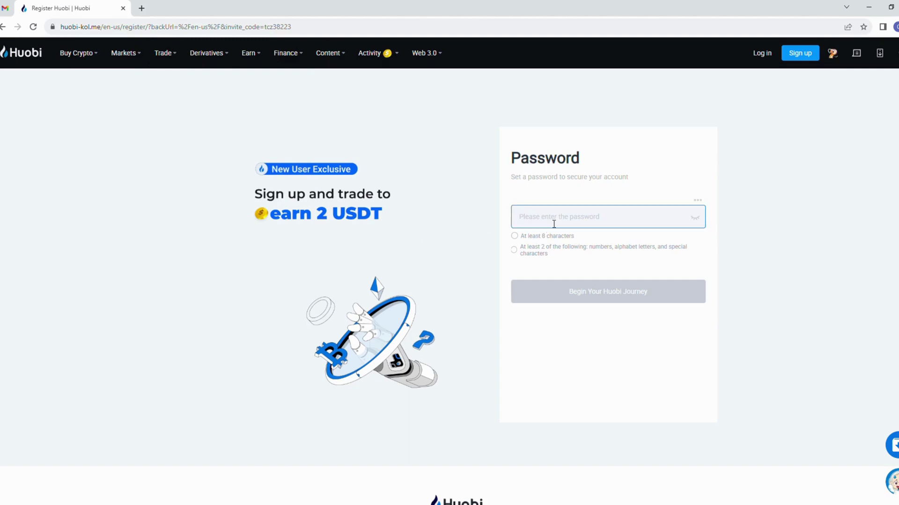
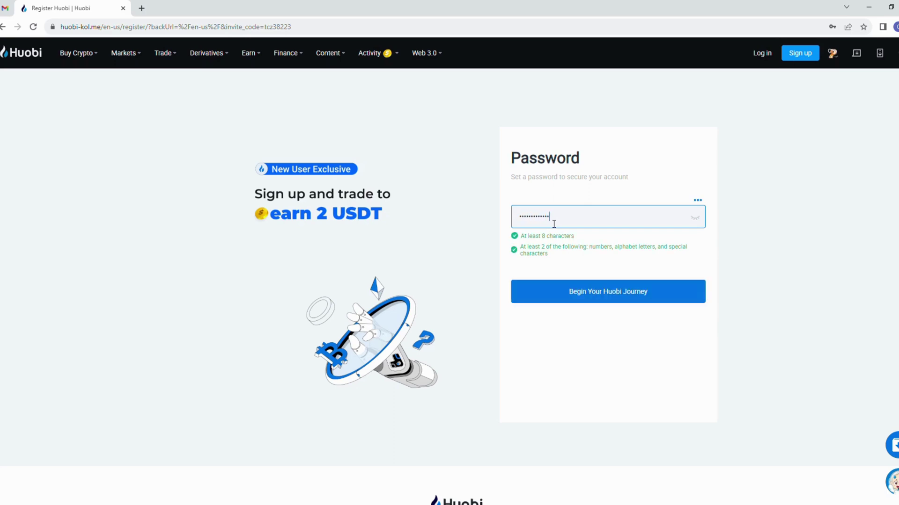
left_click(617, 297)
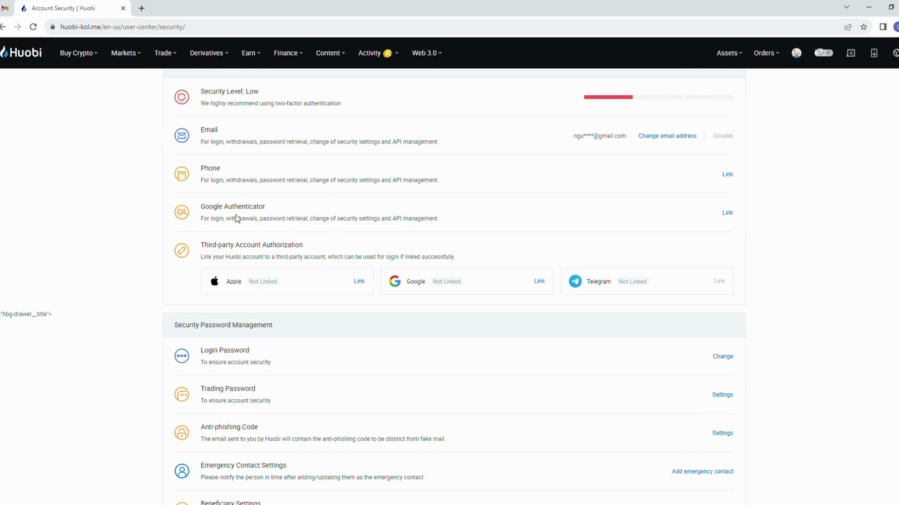
scroll(237, 219, "down", 1)
scroll(257, 231, "down", 1)
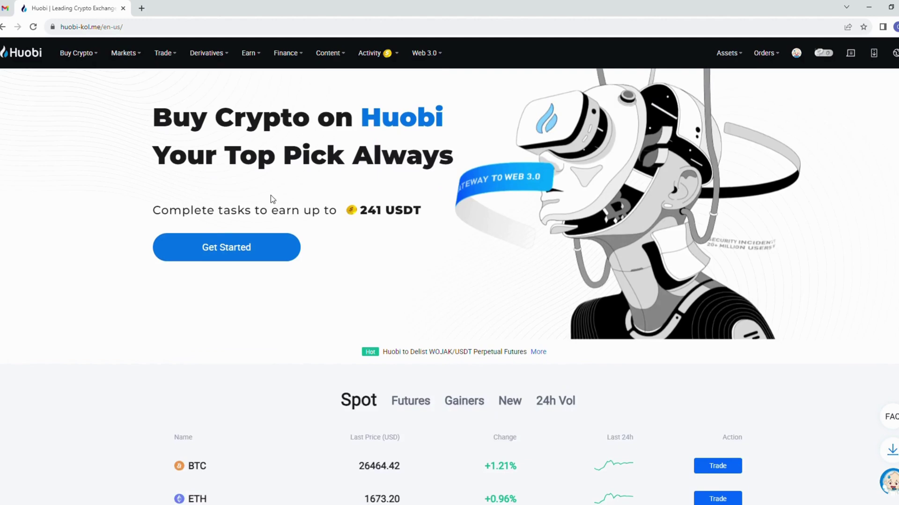
scroll(271, 196, "down", 1)
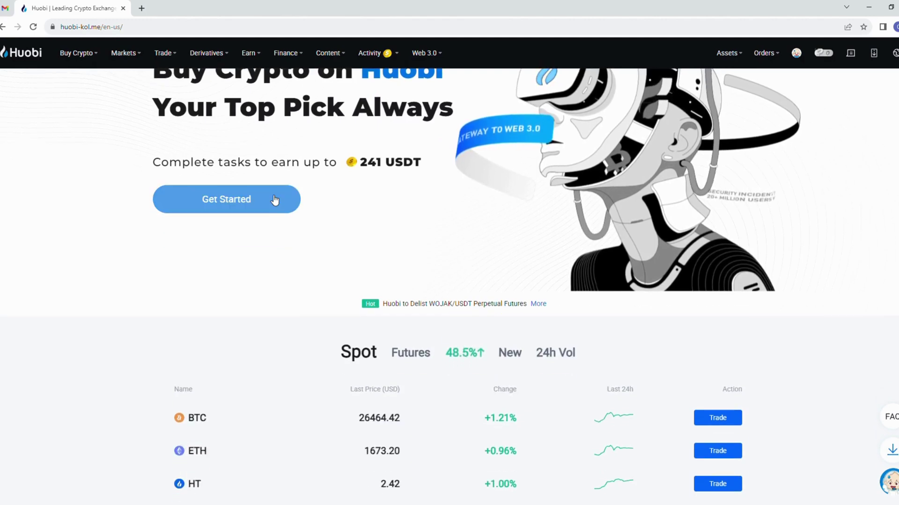
scroll(275, 200, "down", 2)
scroll(272, 200, "down", 3)
scroll(274, 201, "down", 4)
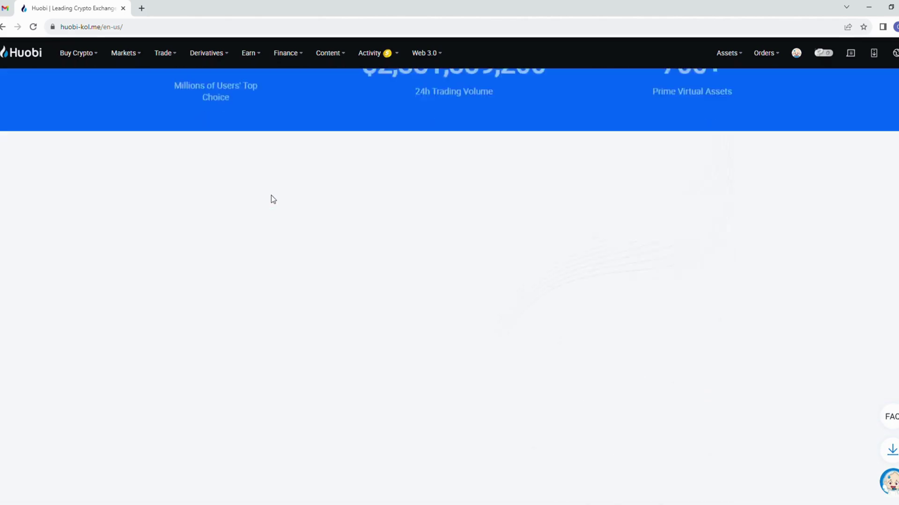
scroll(272, 199, "down", 2)
scroll(271, 200, "down", 3)
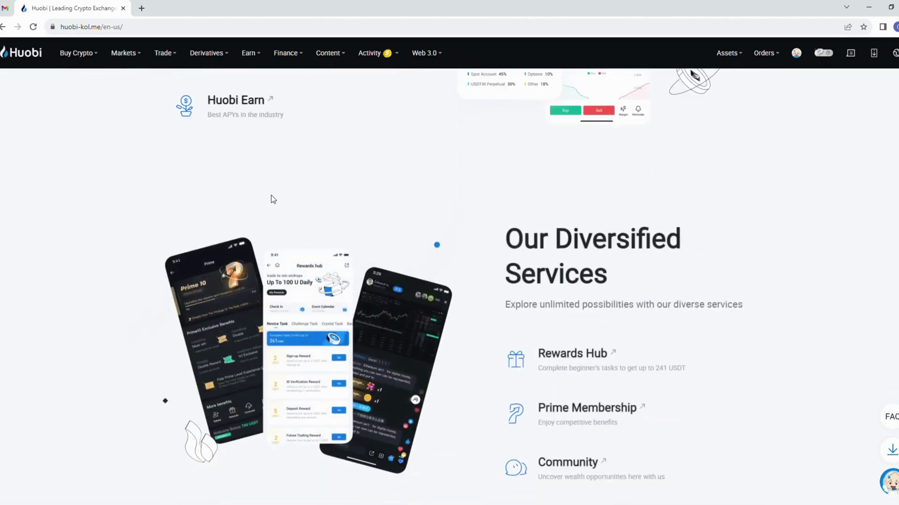
scroll(271, 200, "down", 1)
scroll(272, 199, "down", 2)
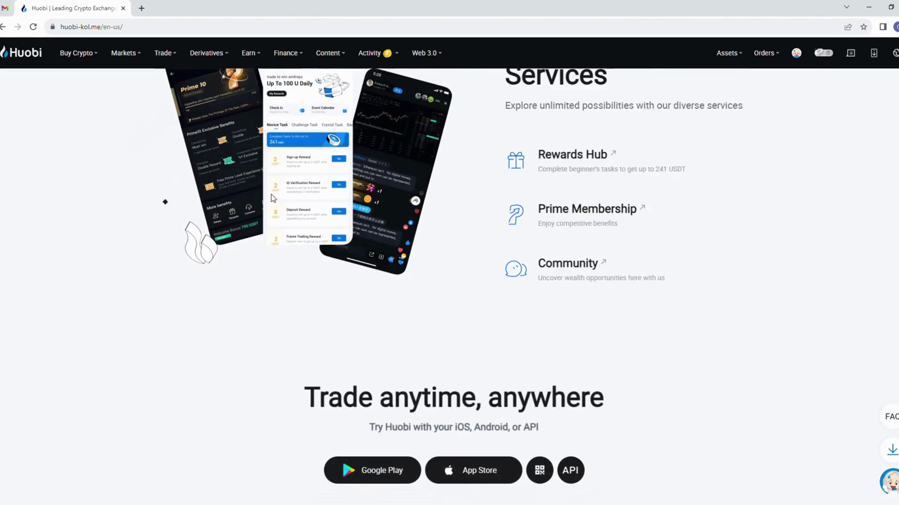
scroll(273, 200, "down", 3)
scroll(271, 199, "down", 1)
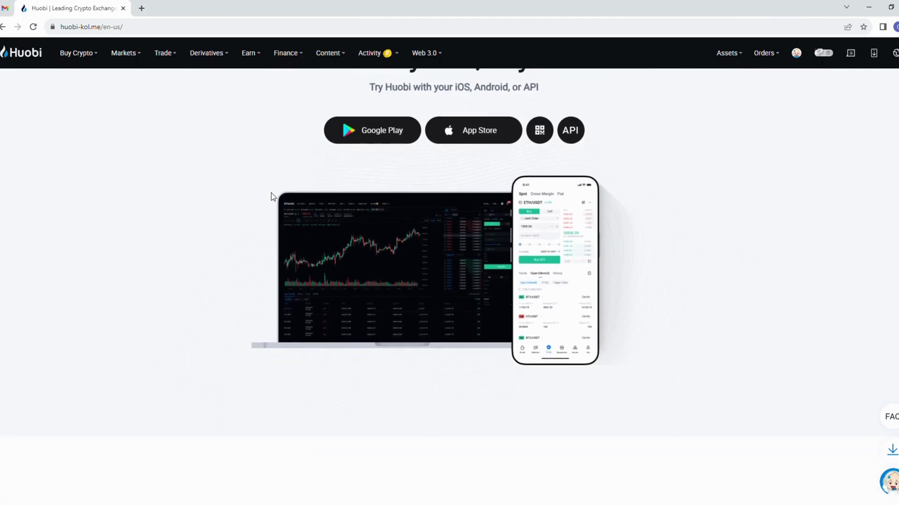
scroll(271, 193, "up", 1)
scroll(271, 193, "down", 1)
scroll(271, 194, "down", 2)
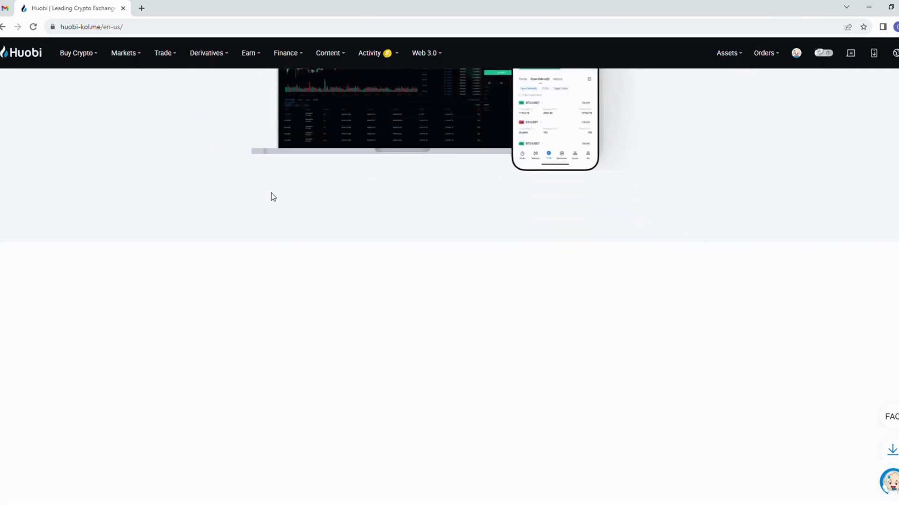